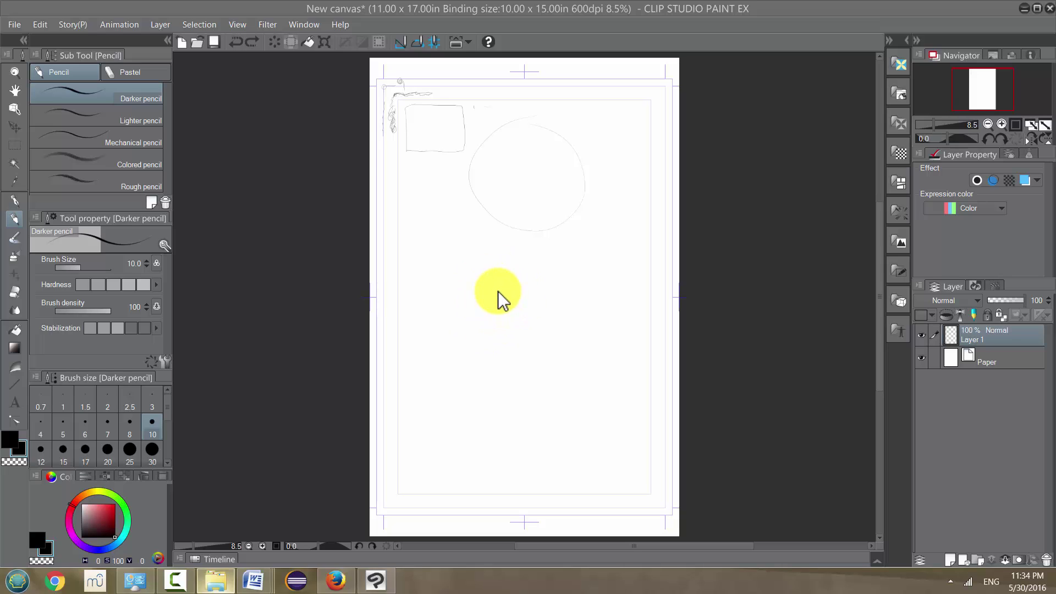
# Step: Make a tiny Darker pencil mark, then wheel-zoom in to 33% and back to 6.3%
pyautogui.click(479, 304)
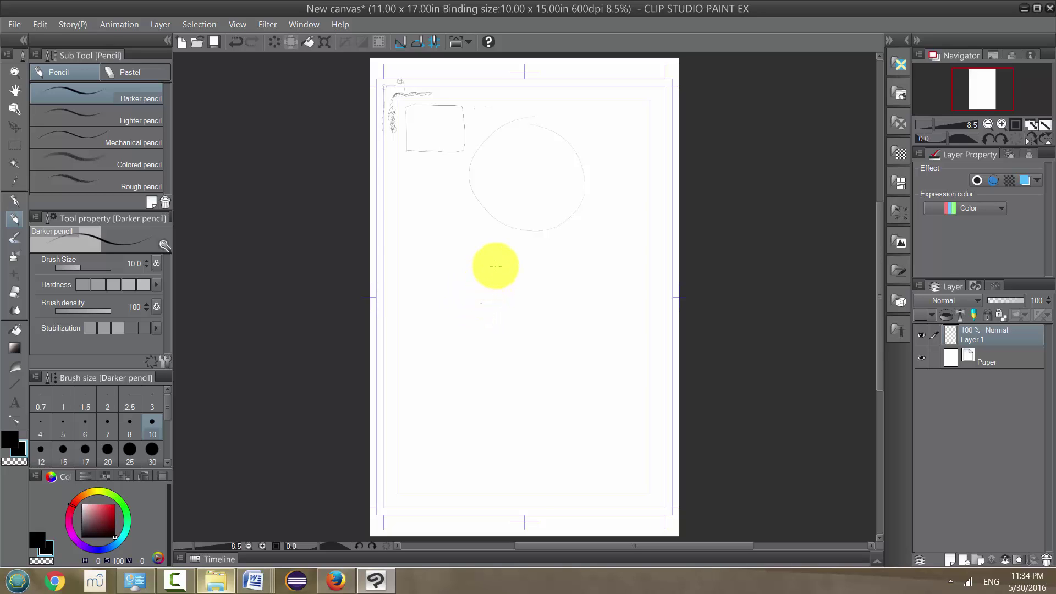
pyautogui.press('x')
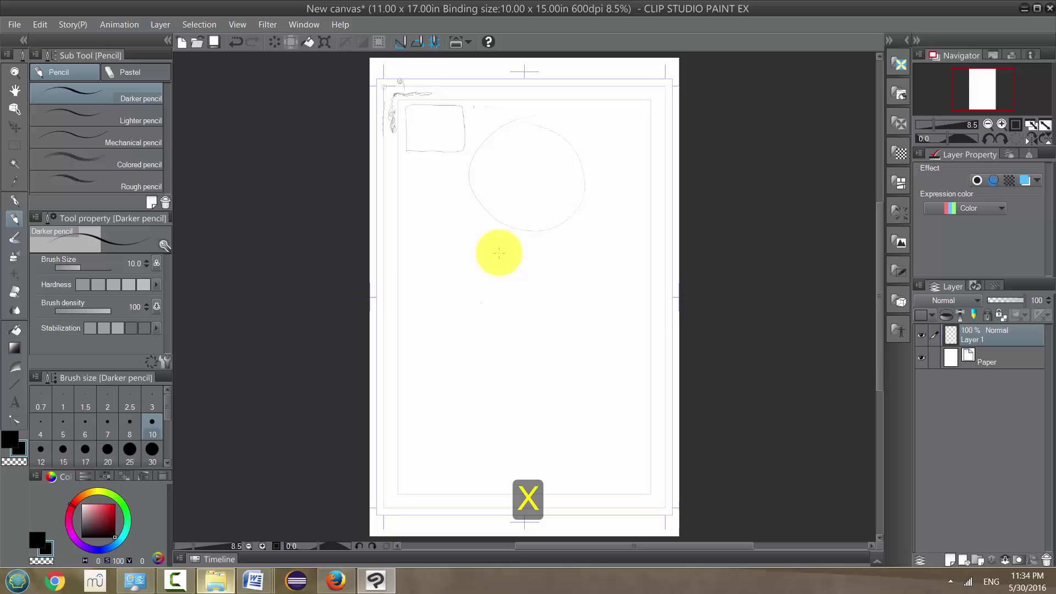
pyautogui.scroll(5, 498, 252)
pyautogui.scroll(-7, 501, 253)
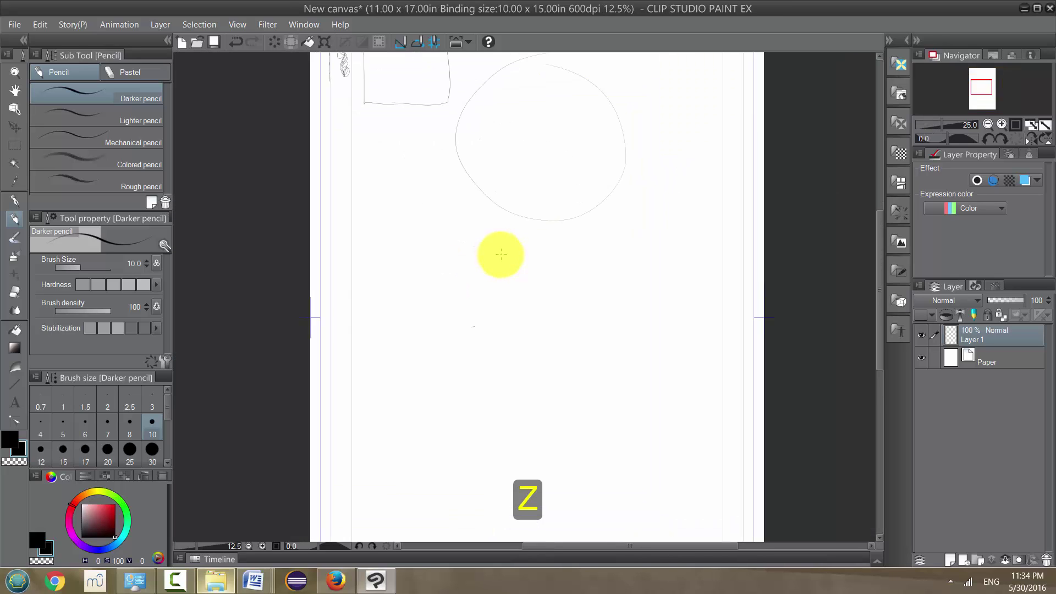
pyautogui.scroll(3, 511, 237)
pyautogui.scroll(-2, 512, 237)
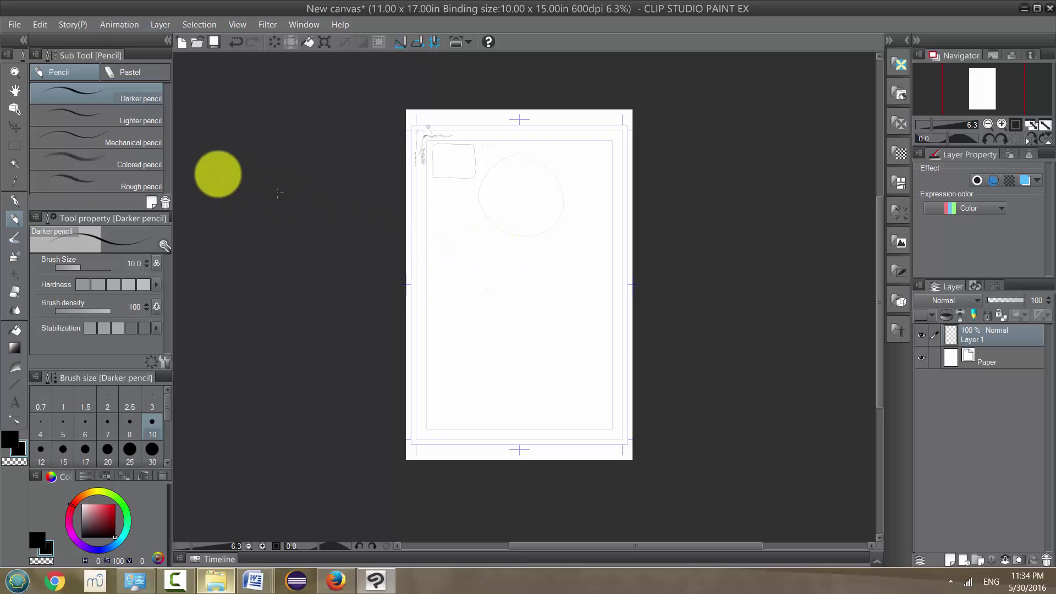
# Step: Use the Zoom tool to zoom in near the circle, then zoom out to 5.8%
pyautogui.click(15, 72)
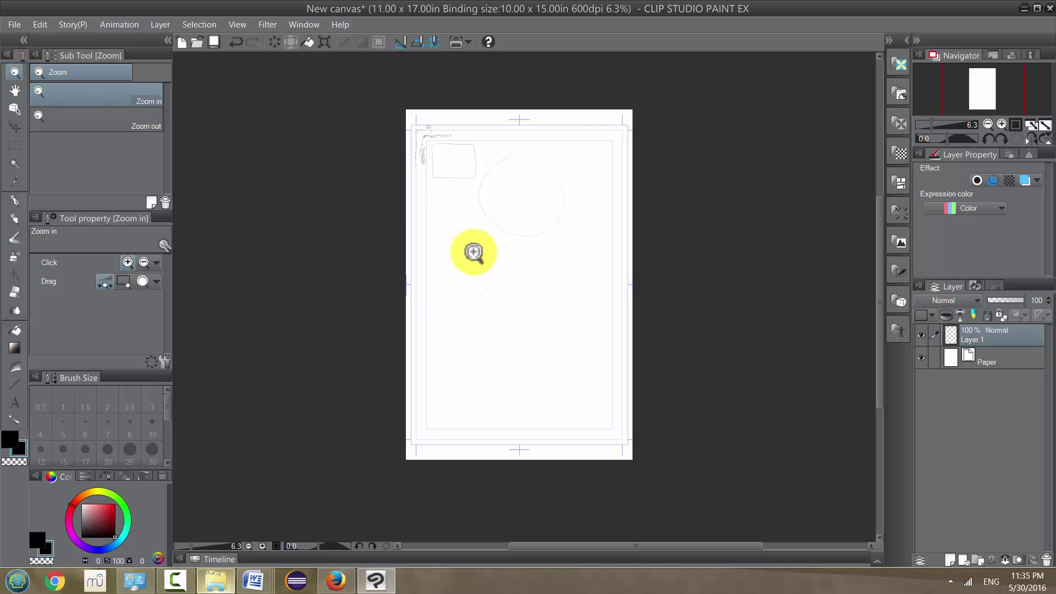
pyautogui.click(497, 235)
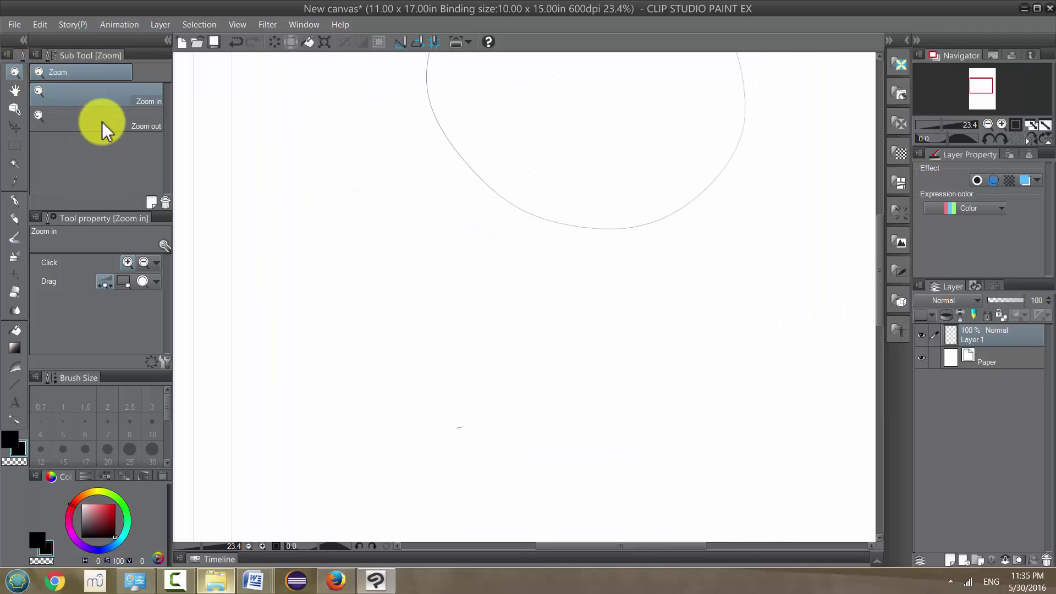
pyautogui.click(101, 121)
pyautogui.click(471, 208)
pyautogui.click(474, 211)
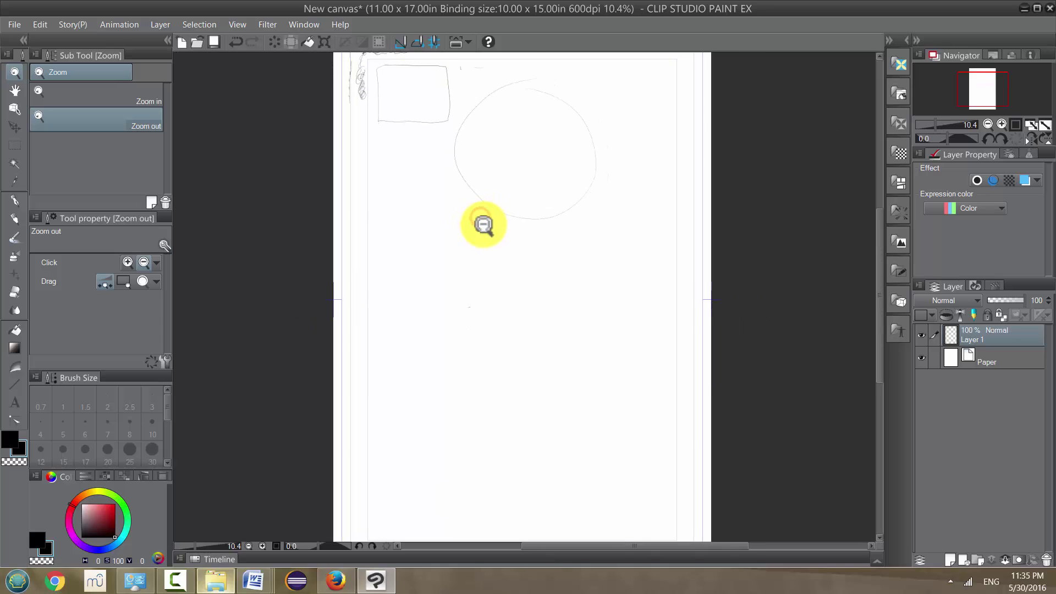
pyautogui.click(481, 224)
pyautogui.click(481, 226)
pyautogui.click(482, 226)
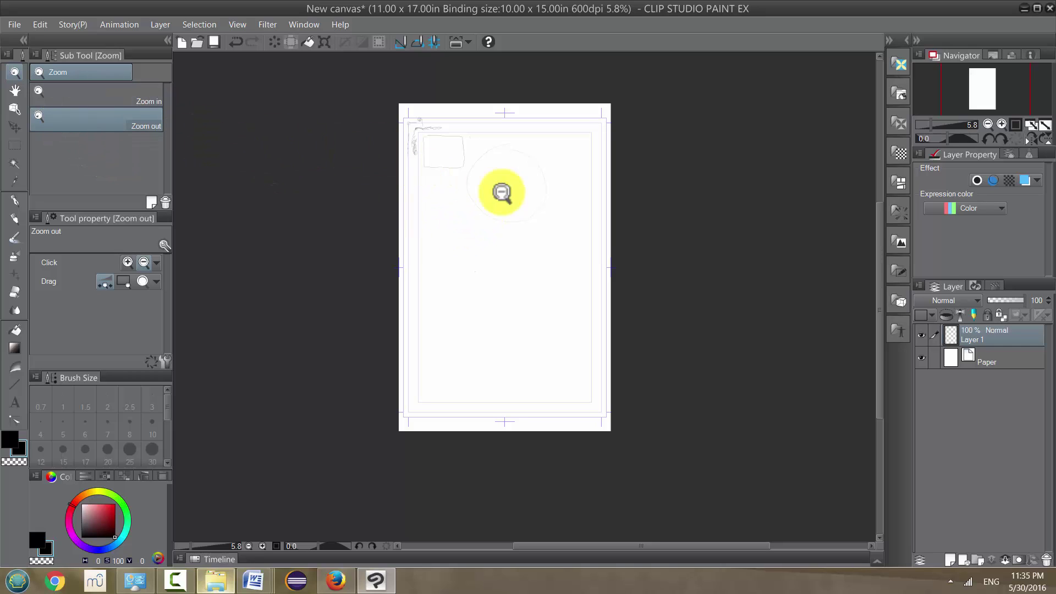
# Step: Select the Hand tool, briefly switching to Zoom and back to Hand
pyautogui.click(14, 90)
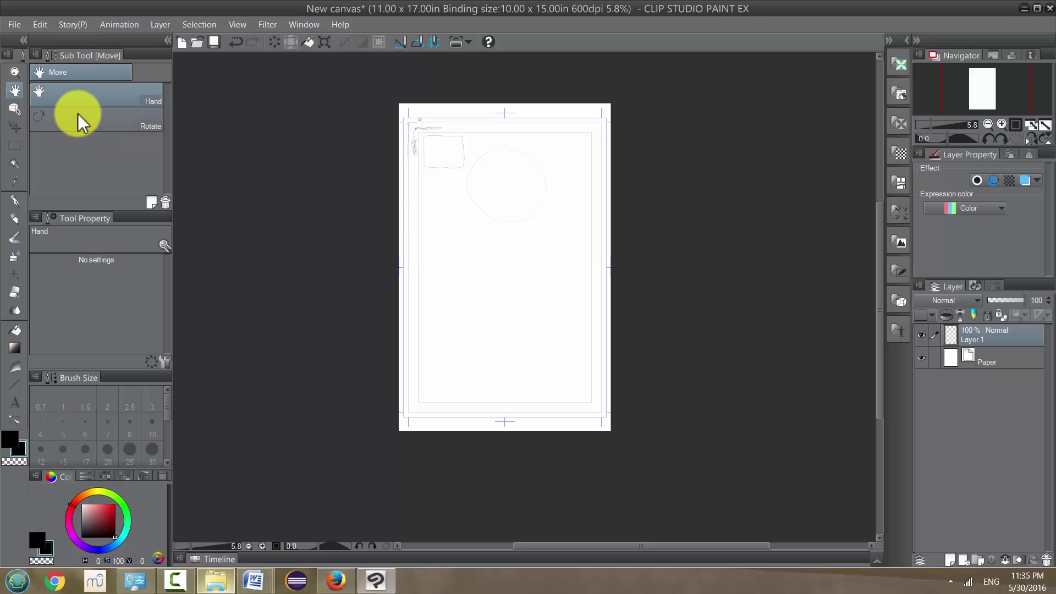
pyautogui.click(15, 73)
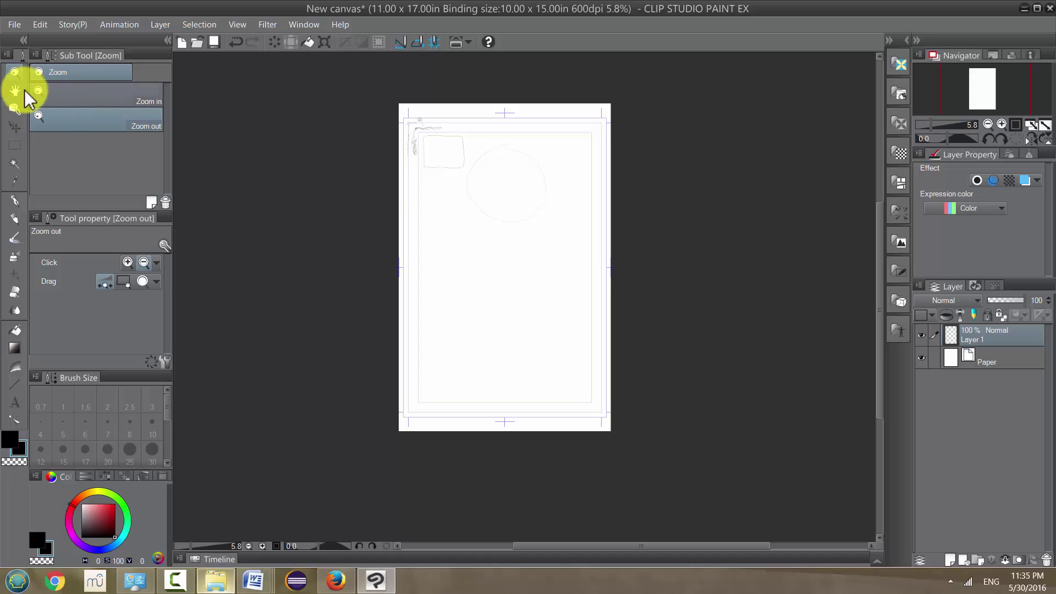
pyautogui.click(16, 91)
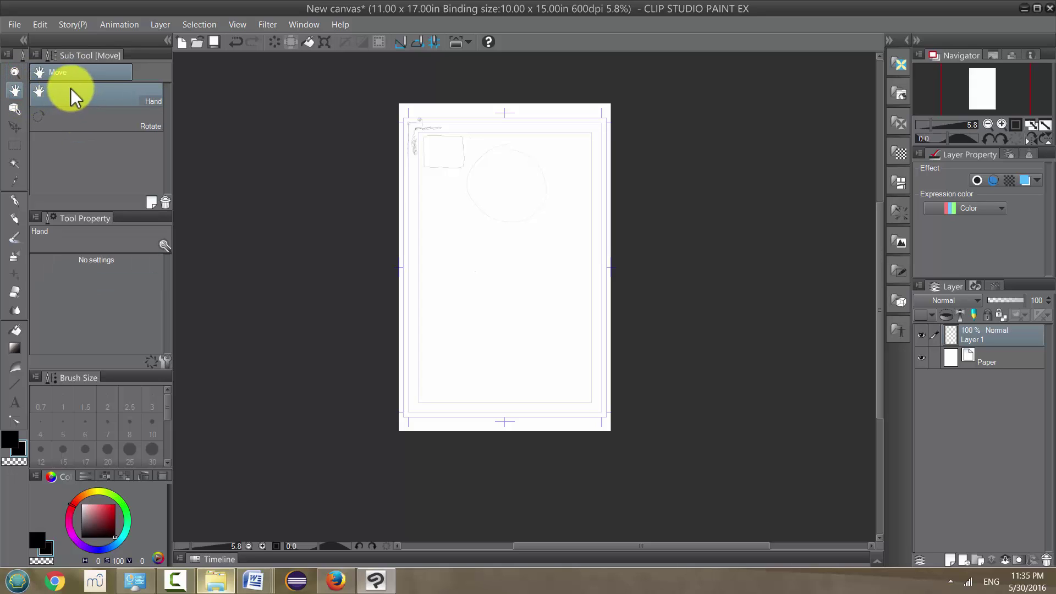
# Step: Rotate the page view to about -83 degrees with the Rotate sub tool and rotation slider
pyautogui.click(77, 121)
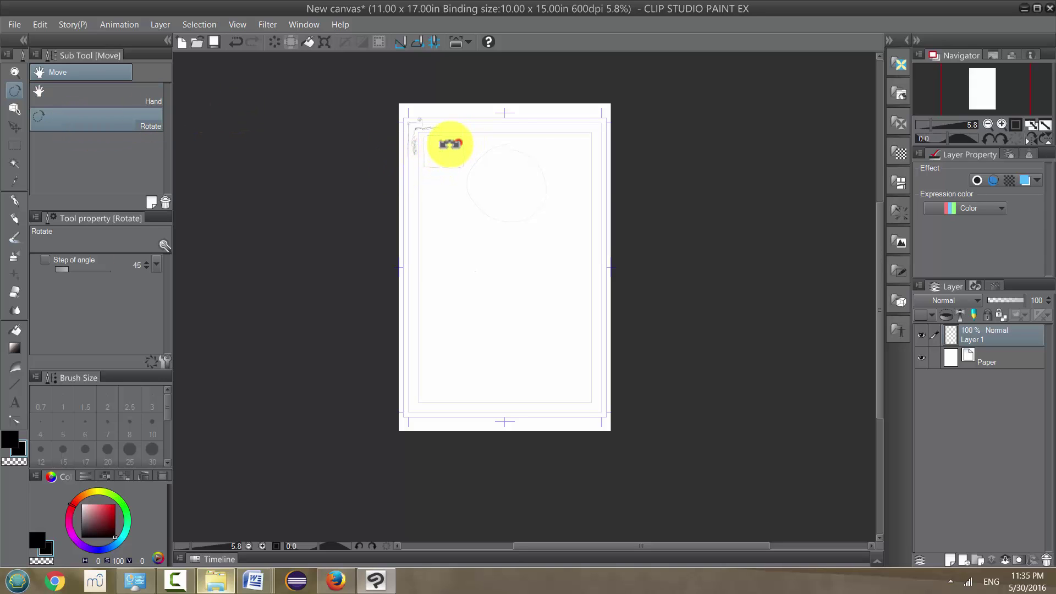
pyautogui.moveTo(448, 143); pyautogui.dragTo(396, 254)
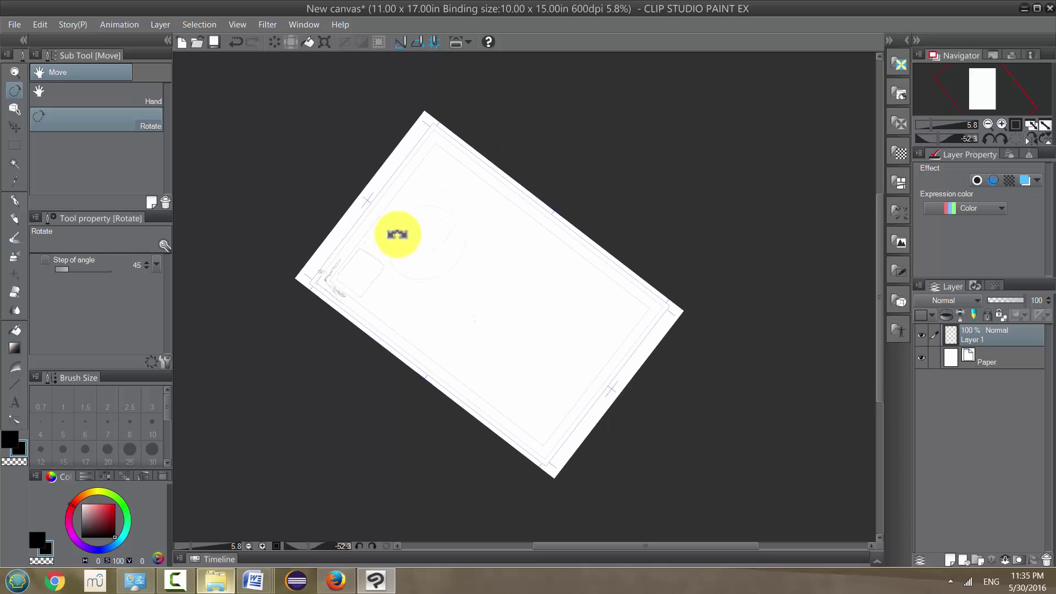
pyautogui.moveTo(437, 174); pyautogui.dragTo(480, 298)
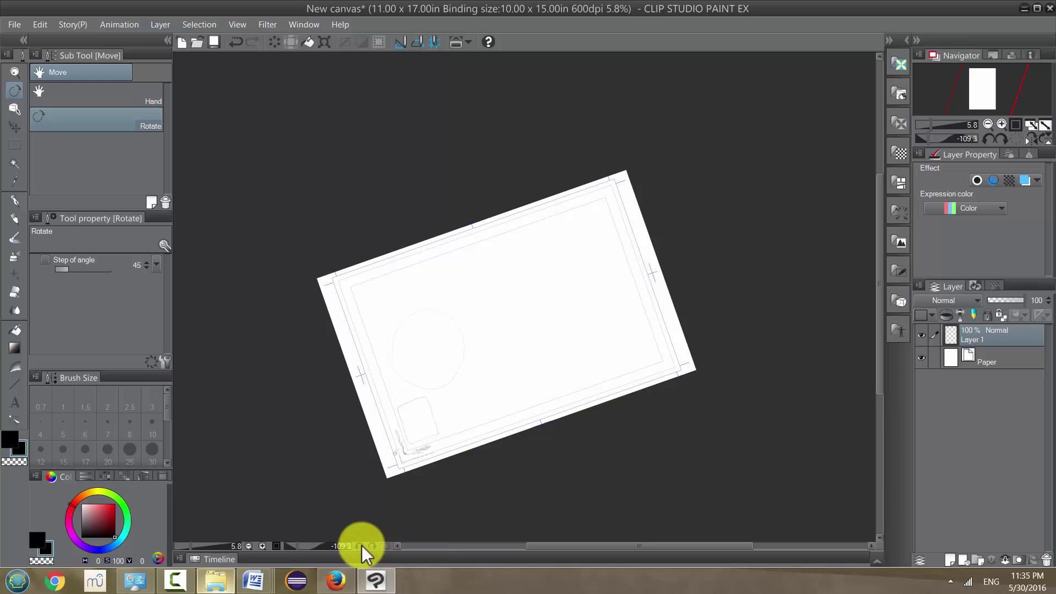
pyautogui.moveTo(299, 547); pyautogui.dragTo(315, 544)
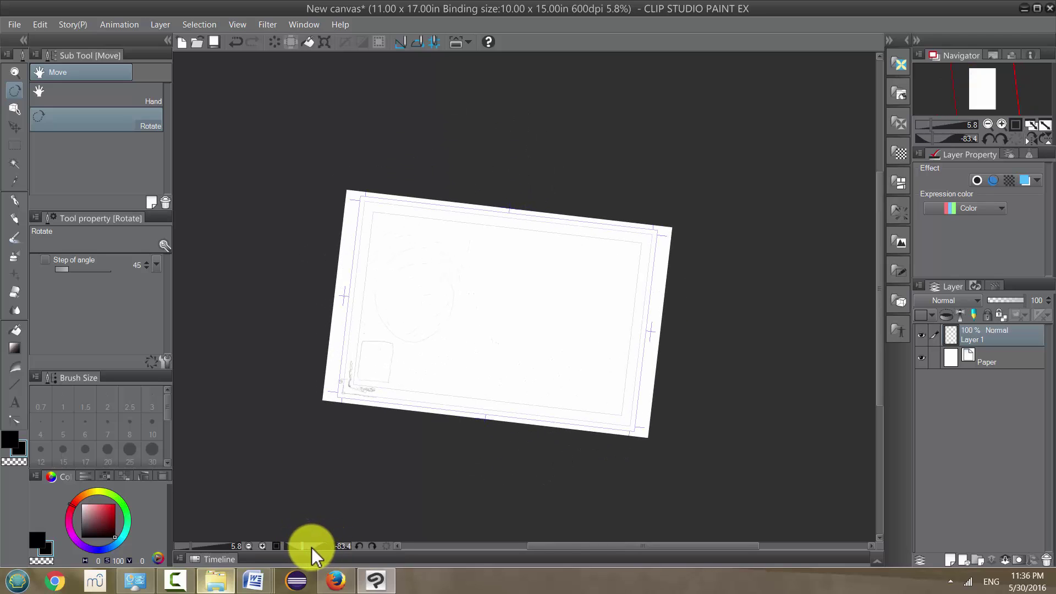
# Step: Reset the view rotation to upright, then rotate it clockwise in steps
pyautogui.click(385, 548)
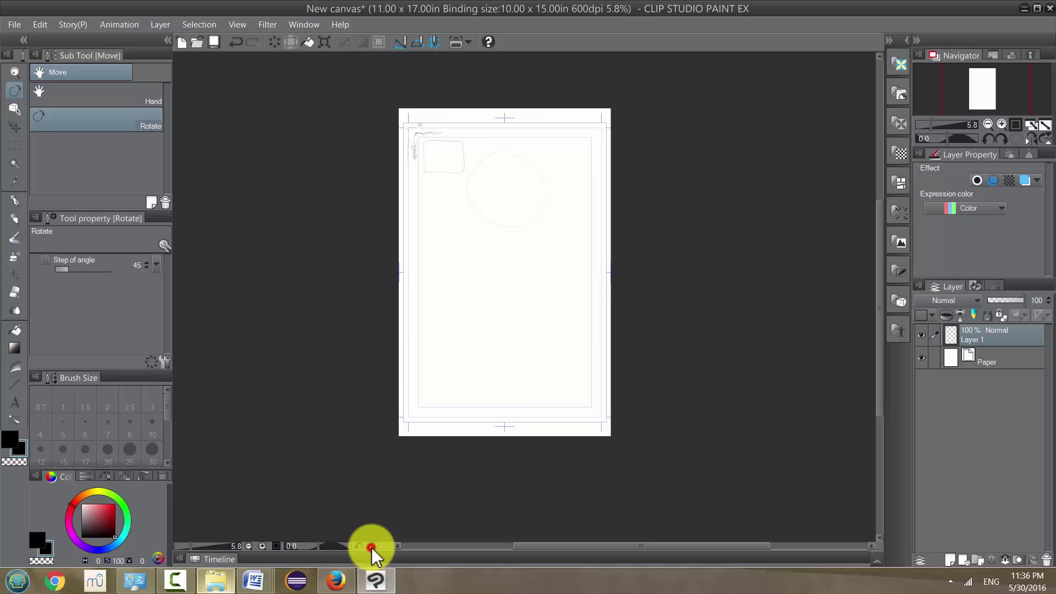
pyautogui.click(371, 547)
pyautogui.click(371, 546)
pyautogui.click(371, 547)
pyautogui.click(372, 547)
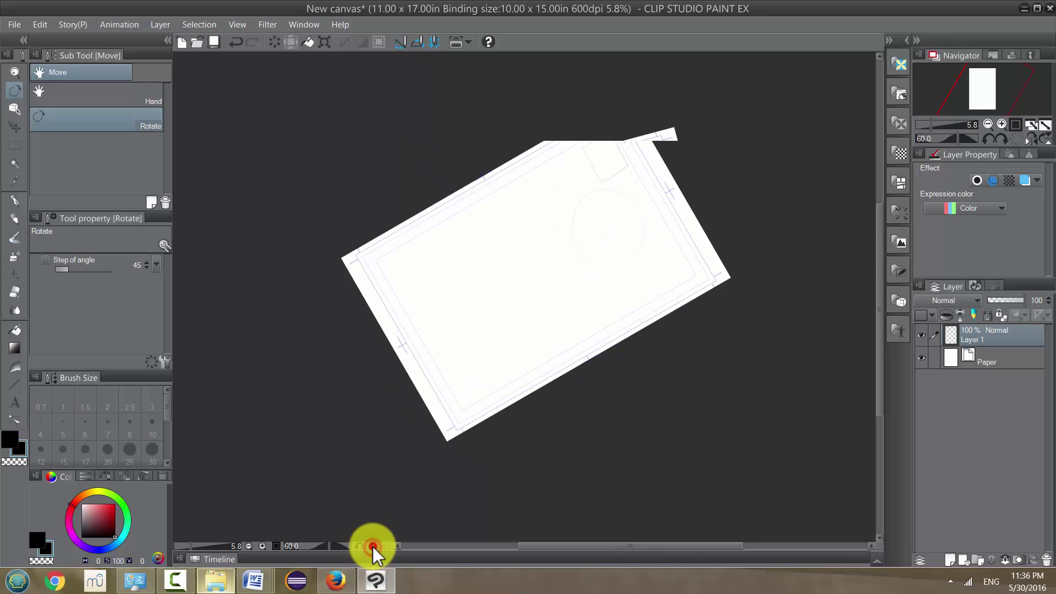
pyautogui.click(372, 546)
# Step: Step the rotation counter-clockwise and fine-tune the view to -60 degrees
pyautogui.click(359, 546)
pyautogui.click(358, 545)
pyautogui.click(357, 546)
pyautogui.click(359, 546)
pyautogui.click(359, 546)
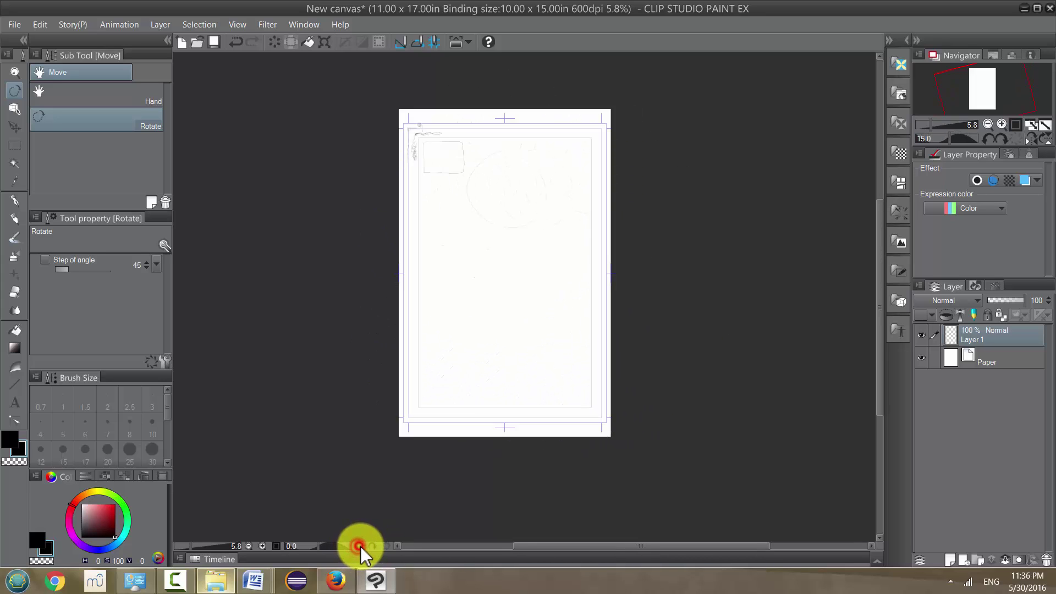
pyautogui.click(358, 546)
pyautogui.click(359, 546)
pyautogui.click(359, 546)
pyautogui.click(359, 547)
pyautogui.click(361, 547)
pyautogui.click(360, 547)
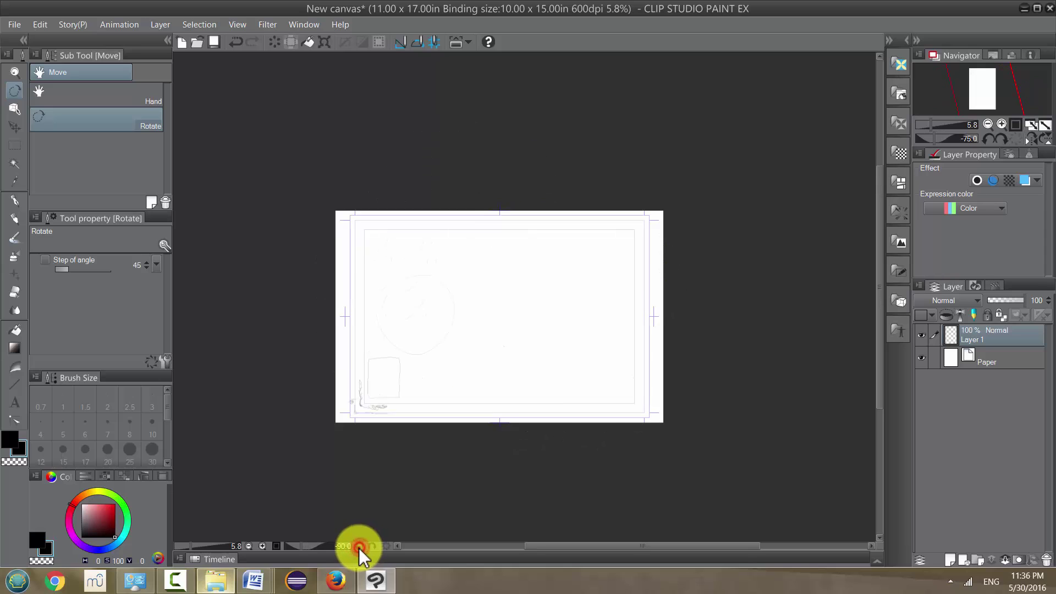
pyautogui.click(359, 548)
pyautogui.click(358, 548)
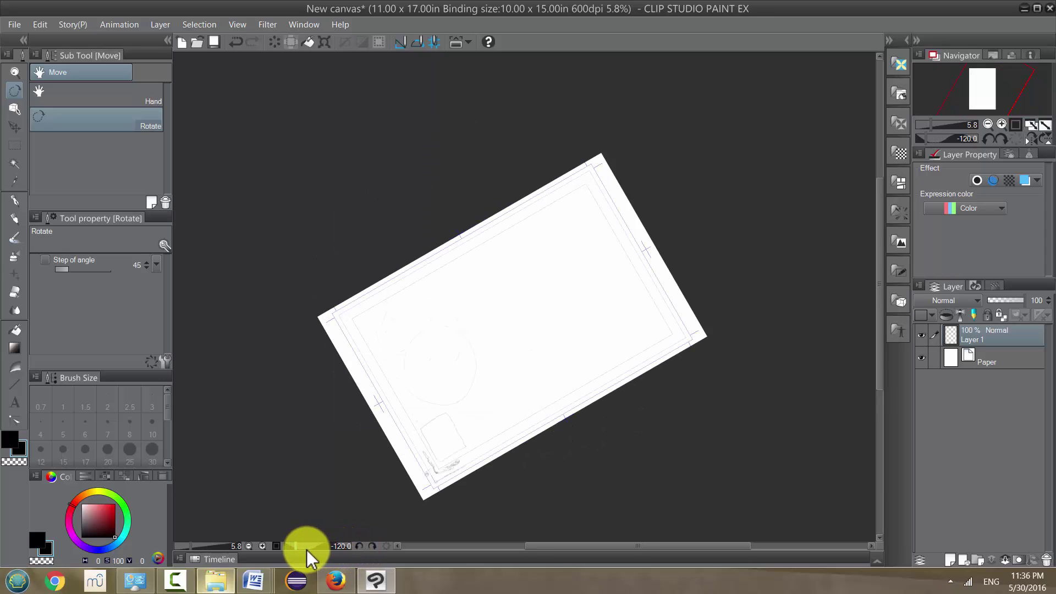
pyautogui.moveTo(306, 550)
pyautogui.mouseDown()
pyautogui.moveTo(297, 546)
pyautogui.moveTo(306, 535)
pyautogui.mouseUp()
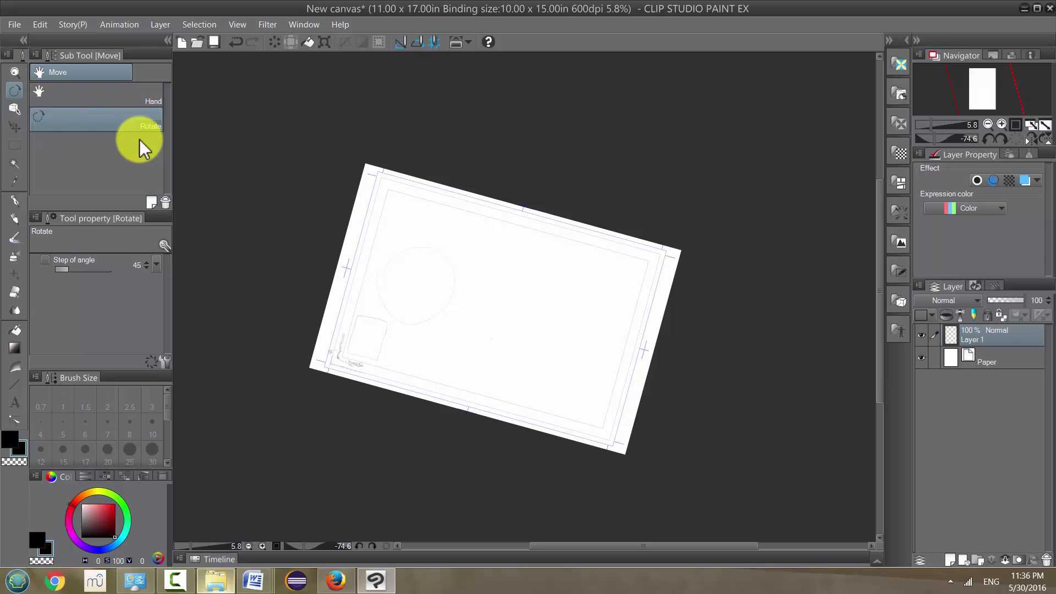
pyautogui.moveTo(305, 549)
pyautogui.mouseDown()
pyautogui.moveTo(303, 533)
pyautogui.moveTo(297, 542)
pyautogui.mouseUp()
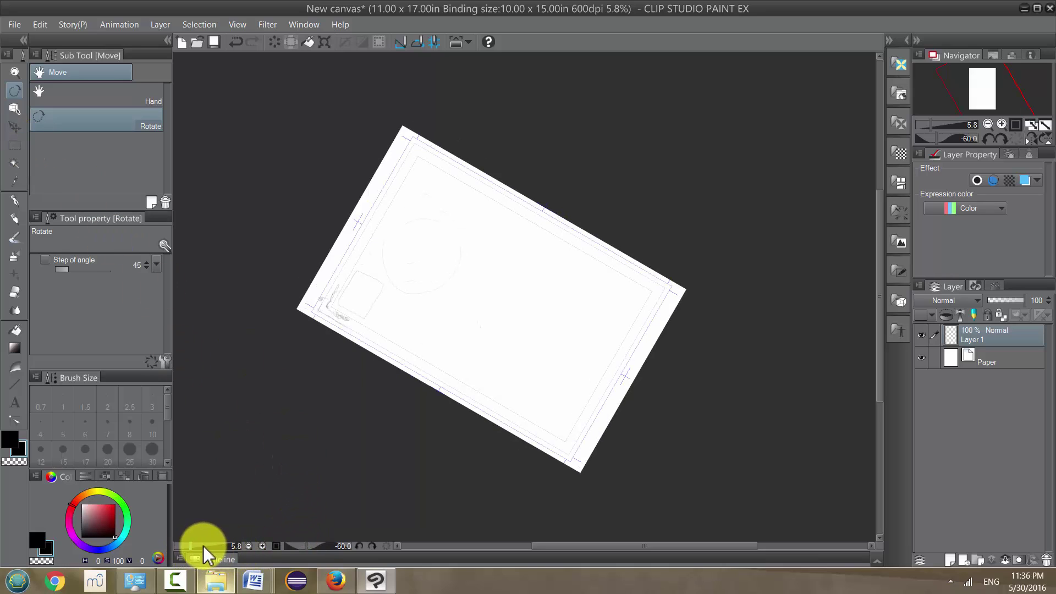
# Step: Zoom in with the slider, show the page at 100%, then magnify further
pyautogui.moveTo(193, 546); pyautogui.dragTo(205, 546)
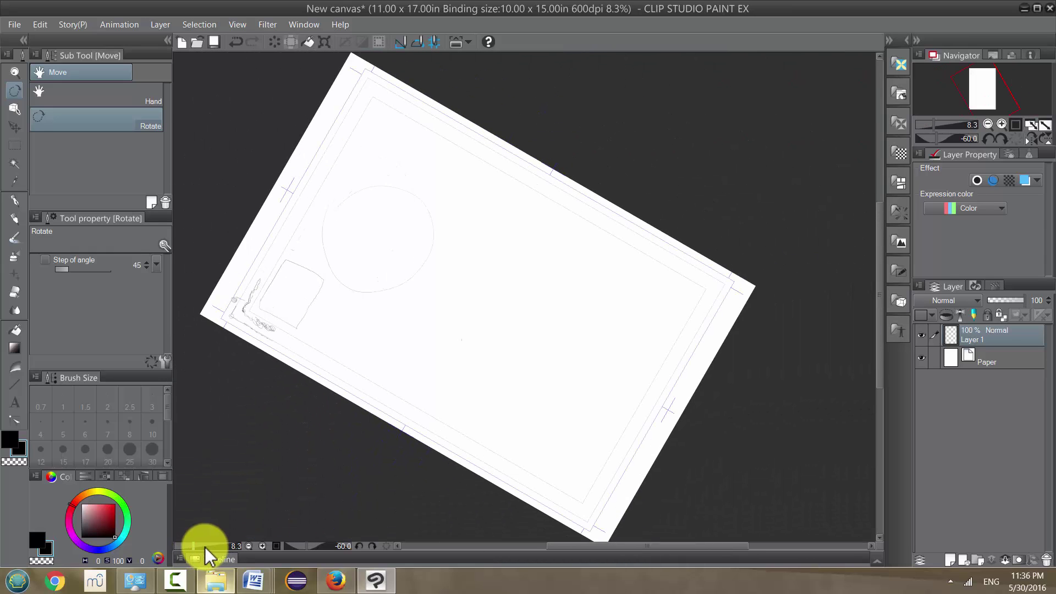
pyautogui.click(273, 546)
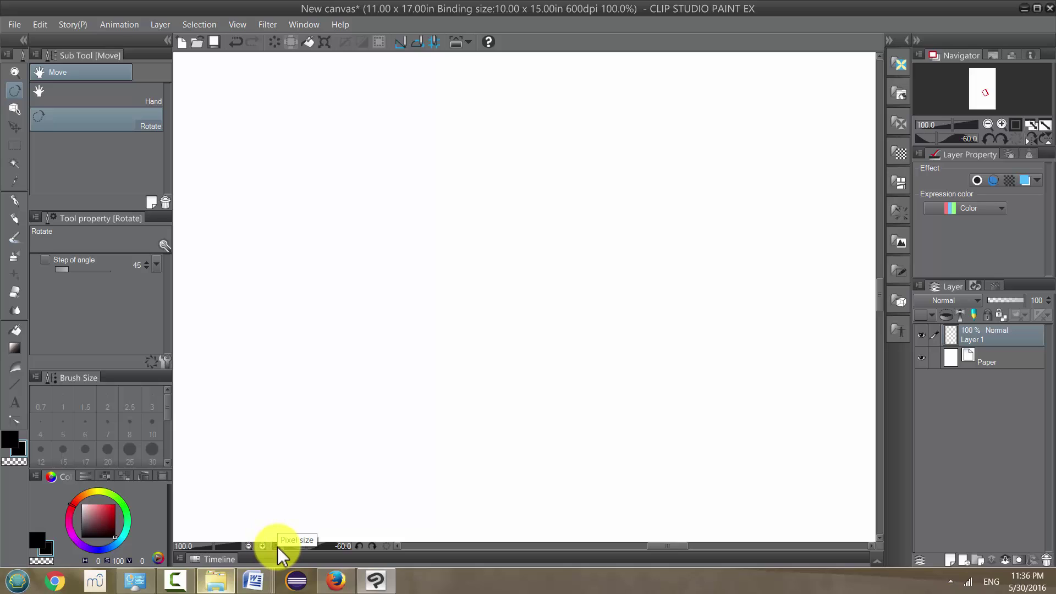
pyautogui.click(262, 546)
pyautogui.click(262, 546)
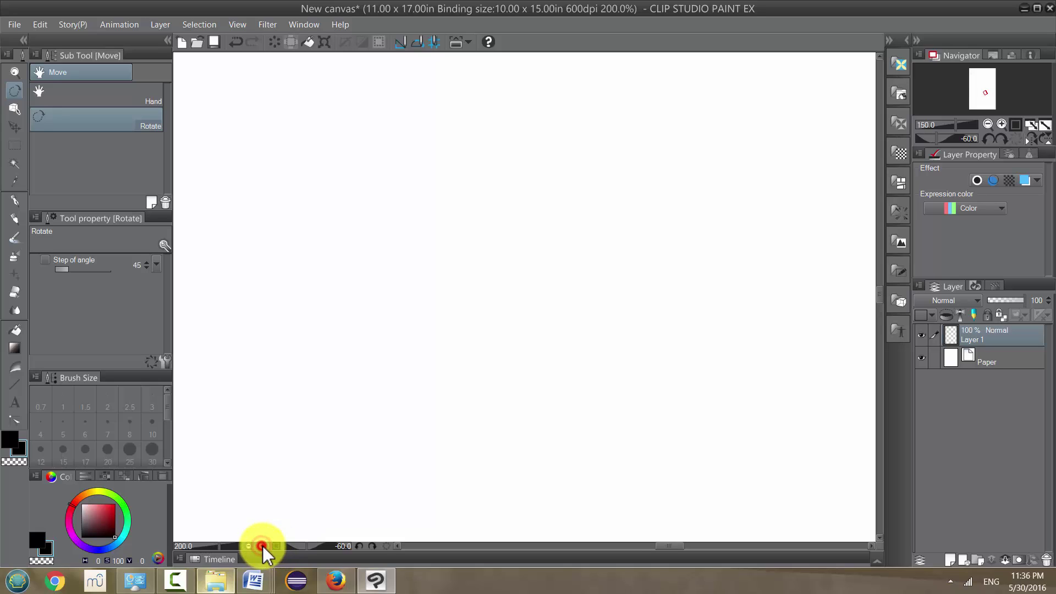
pyautogui.click(263, 545)
# Step: Zoom back out, fit the whole page to the window, and reset rotation to upright
pyautogui.click(262, 545)
pyautogui.click(249, 545)
pyautogui.click(248, 545)
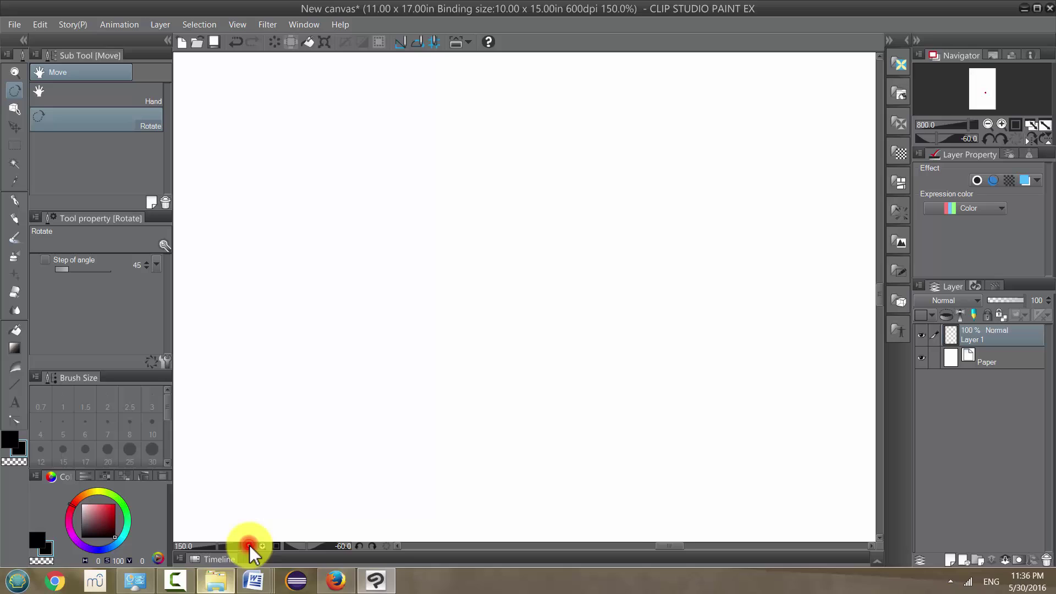
pyautogui.click(249, 546)
pyautogui.click(249, 545)
pyautogui.click(250, 545)
pyautogui.click(250, 545)
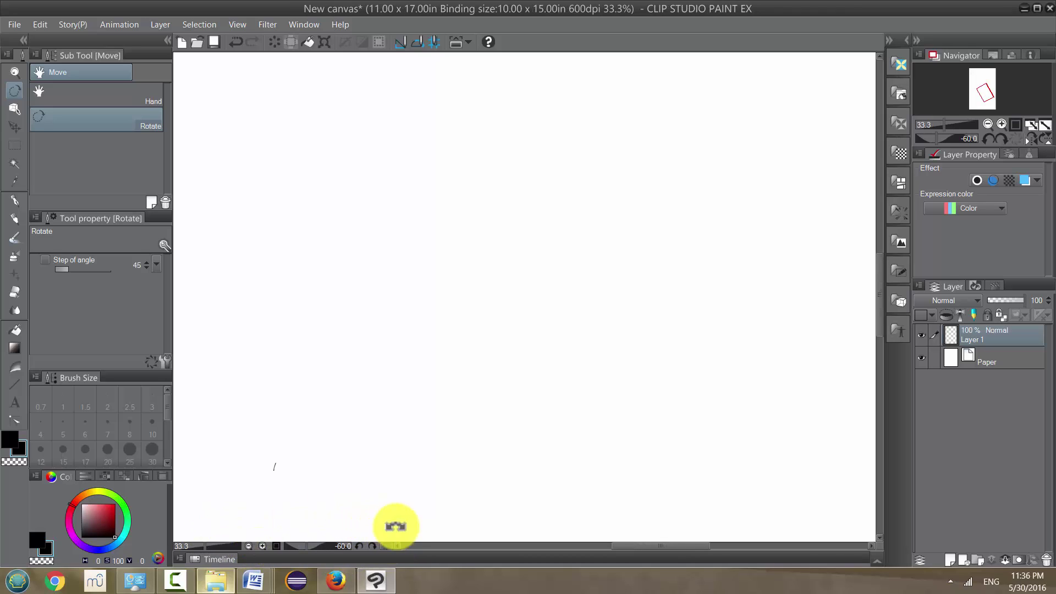
pyautogui.hotkey('ctrl', '0')
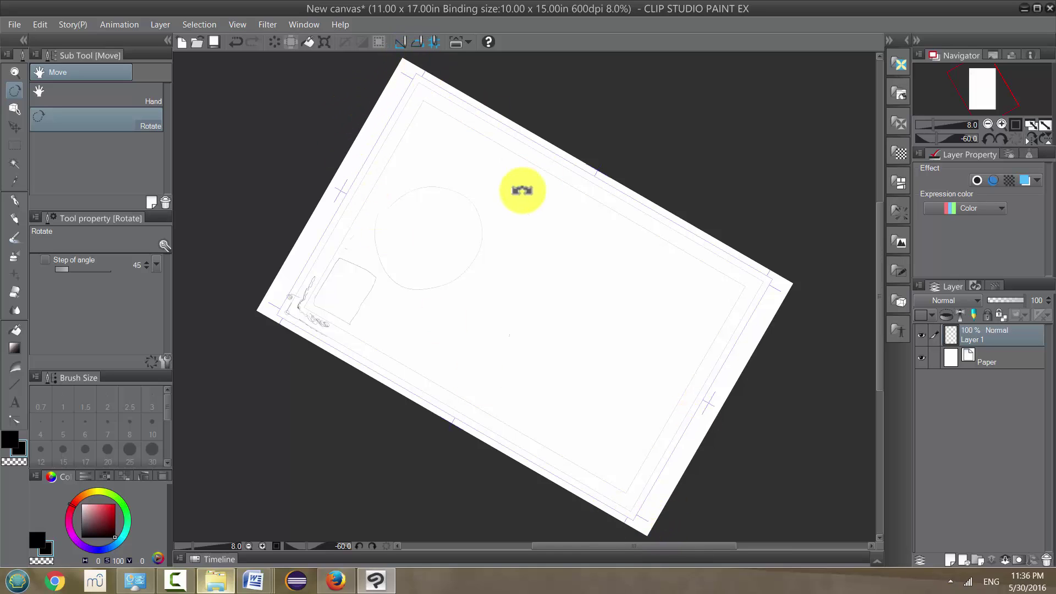
pyautogui.click(383, 547)
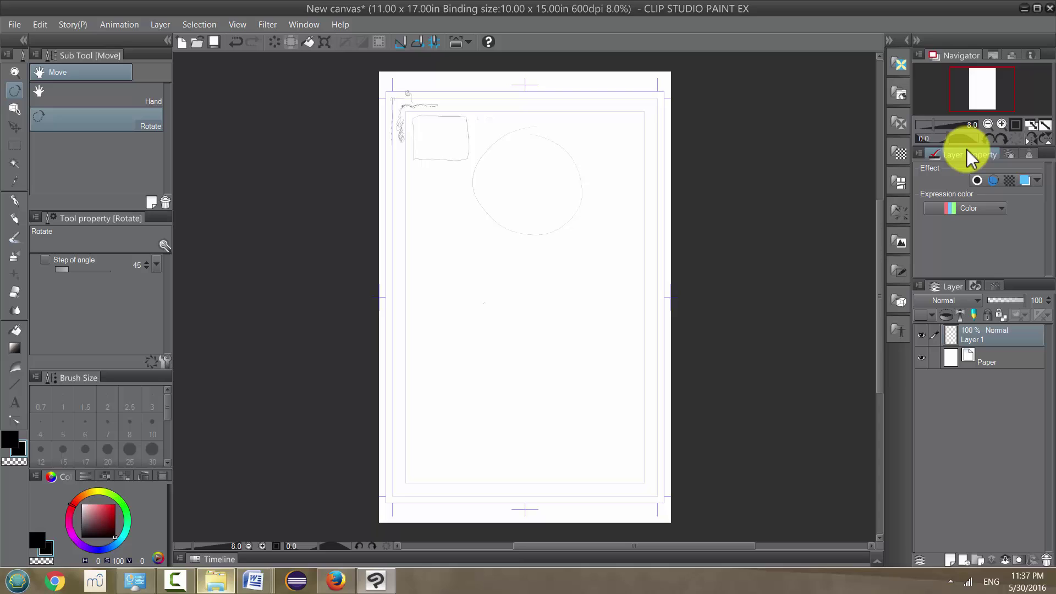
# Step: Enlarge the Navigator preview and pan the page slightly within the view
pyautogui.moveTo(966, 149); pyautogui.dragTo(968, 164)
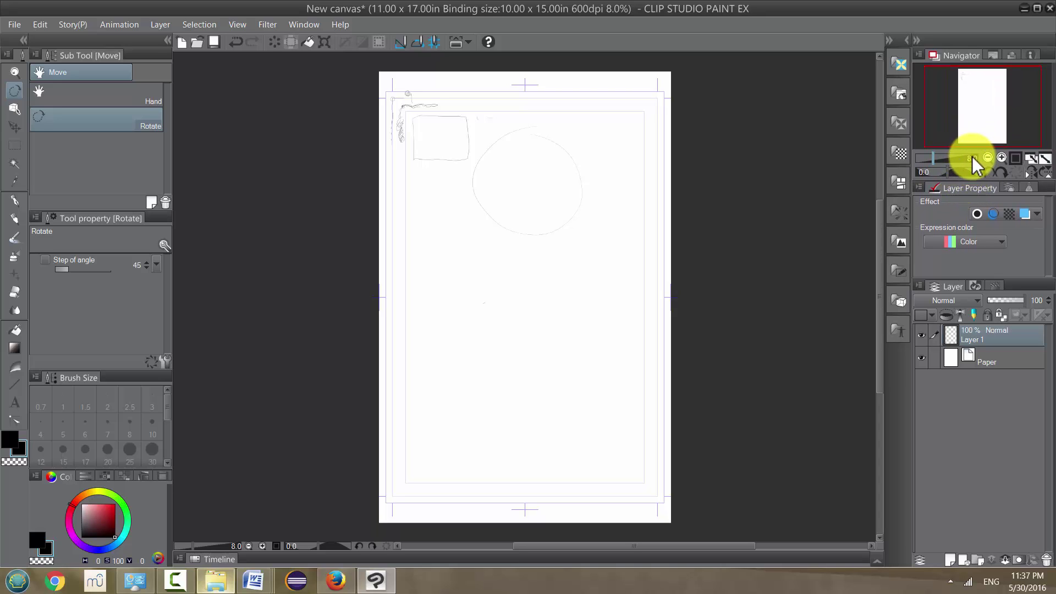
pyautogui.moveTo(990, 106)
pyautogui.mouseDown()
pyautogui.moveTo(955, 112)
pyautogui.moveTo(973, 94)
pyautogui.moveTo(1001, 118)
pyautogui.moveTo(981, 110)
pyautogui.mouseUp()
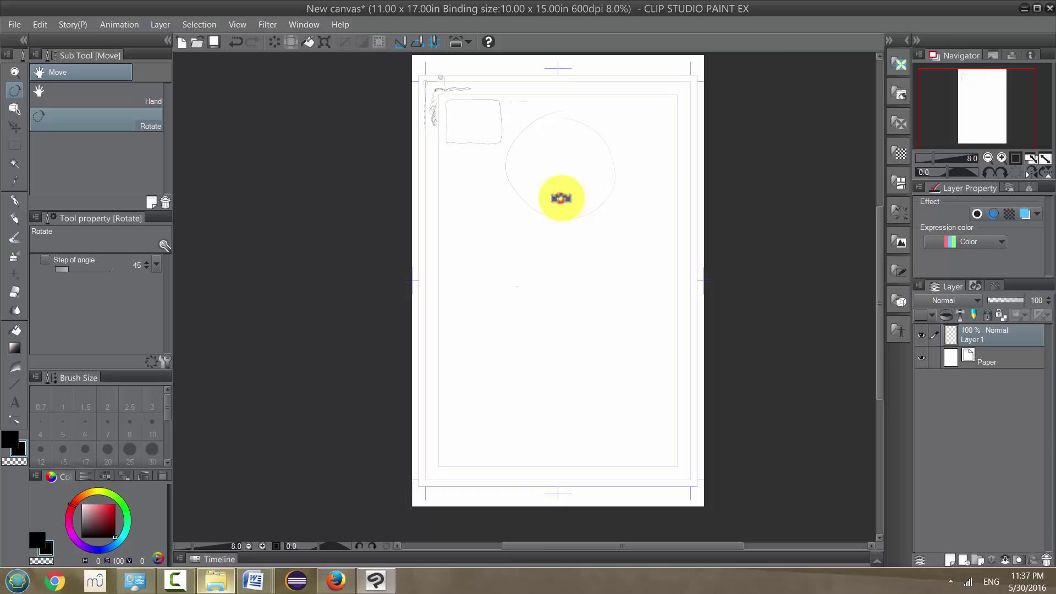
# Step: Zoom to about 36% and pan the Navigator view to a blank area of the upper page
pyautogui.scroll(3, 560, 198)
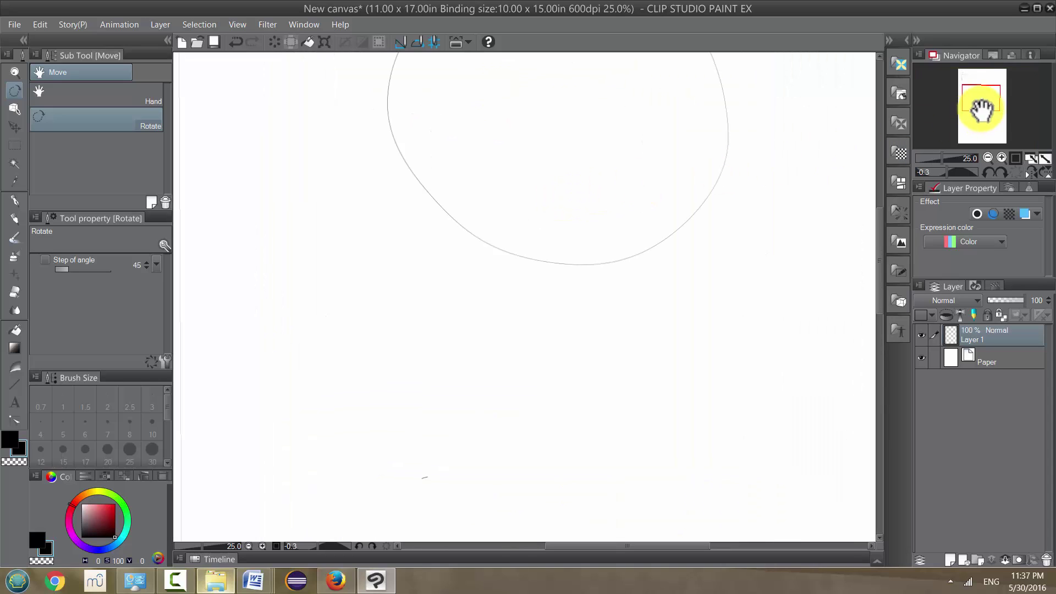
pyautogui.moveTo(978, 104)
pyautogui.mouseDown()
pyautogui.moveTo(966, 113)
pyautogui.moveTo(984, 97)
pyautogui.moveTo(998, 107)
pyautogui.mouseUp()
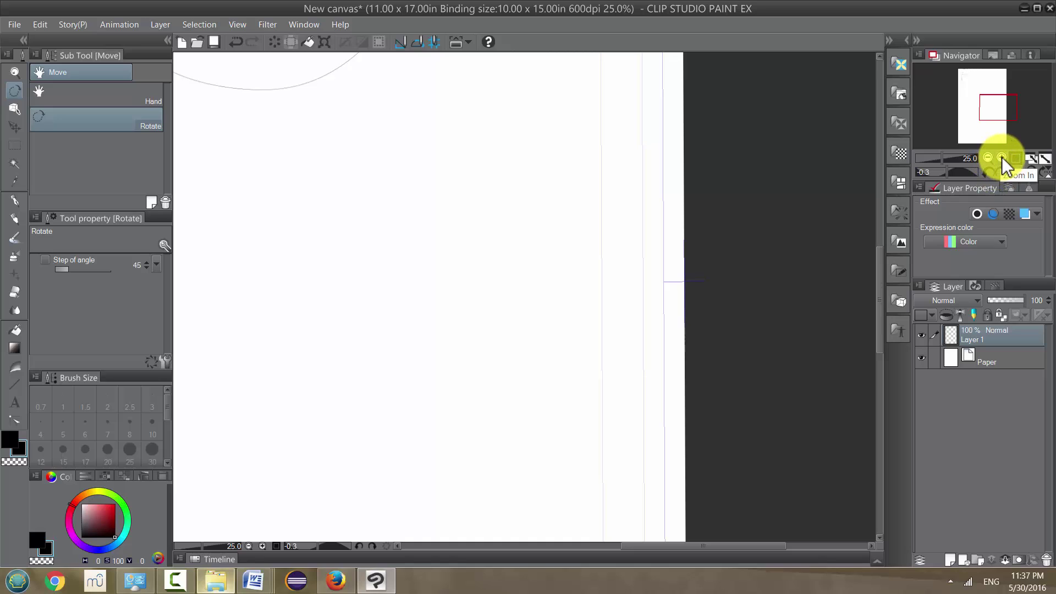
pyautogui.click(1001, 158)
pyautogui.click(1002, 157)
pyautogui.click(988, 158)
pyautogui.click(988, 157)
pyautogui.click(987, 158)
pyautogui.click(987, 157)
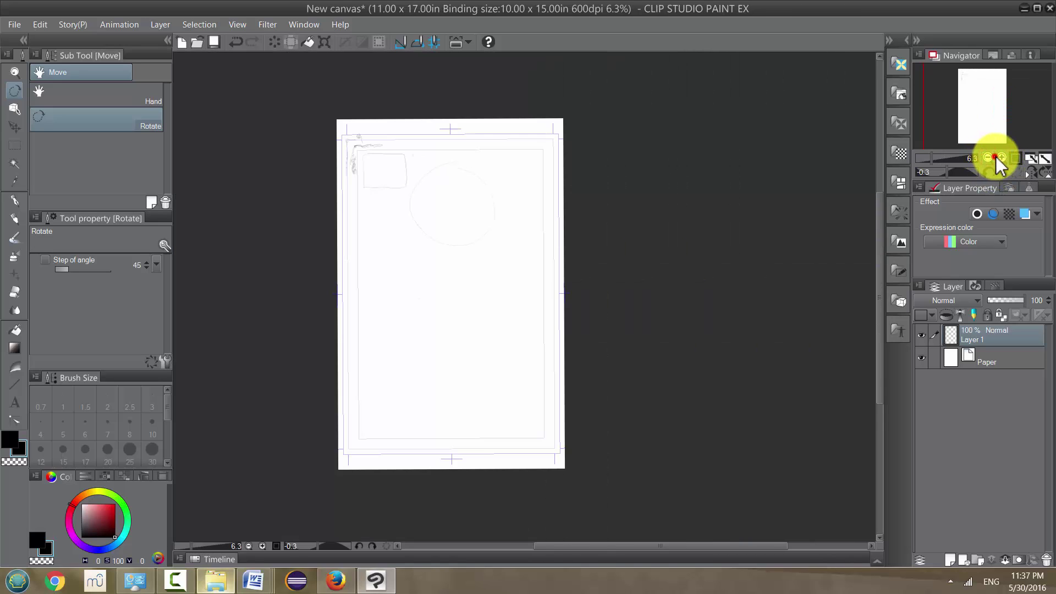
pyautogui.click(1000, 158)
pyautogui.click(1001, 158)
pyautogui.click(1001, 157)
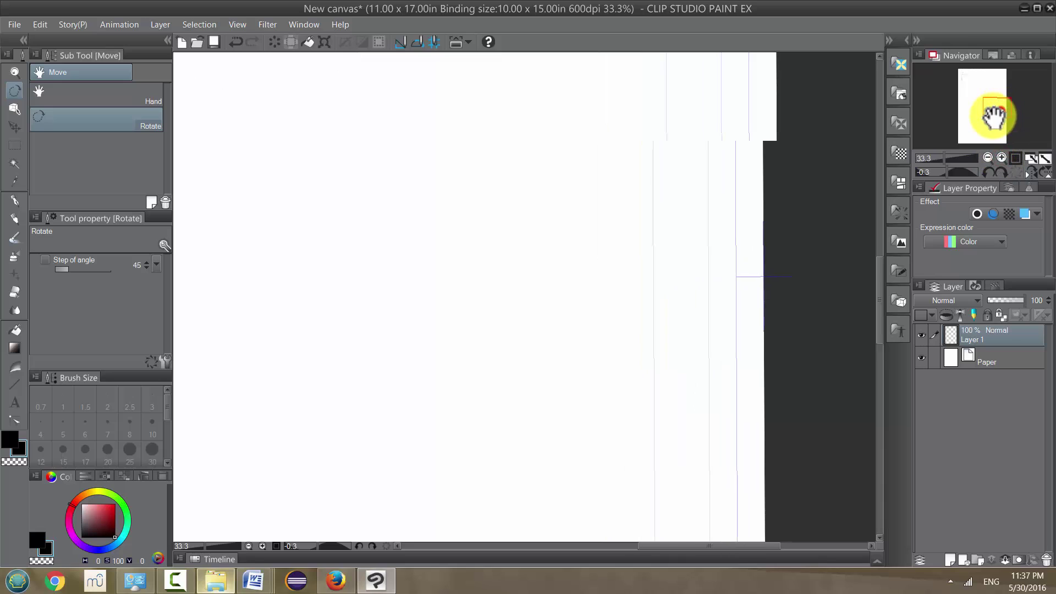
pyautogui.moveTo(993, 116)
pyautogui.mouseDown()
pyautogui.moveTo(975, 129)
pyautogui.moveTo(994, 141)
pyautogui.moveTo(992, 89)
pyautogui.moveTo(968, 92)
pyautogui.moveTo(975, 112)
pyautogui.mouseUp()
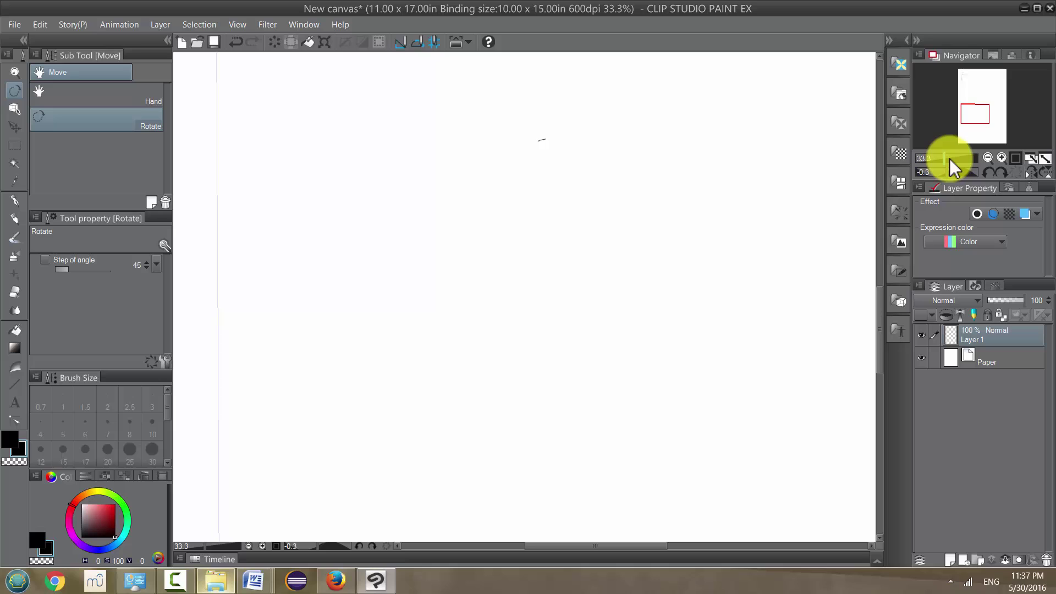
pyautogui.moveTo(944, 157)
pyautogui.mouseDown()
pyautogui.moveTo(955, 159)
pyautogui.moveTo(934, 157)
pyautogui.moveTo(945, 156)
pyautogui.mouseUp()
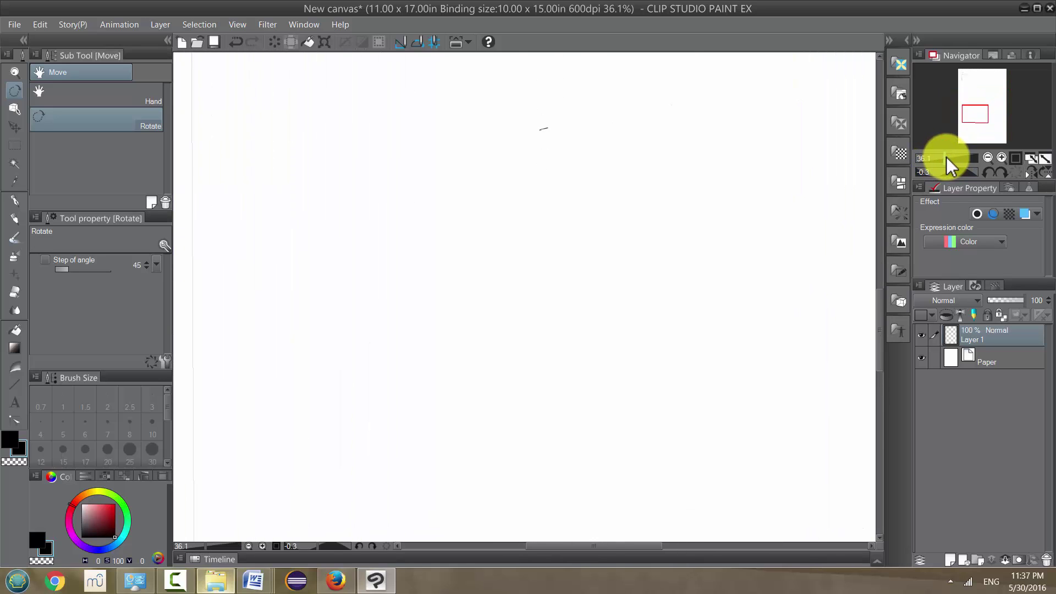
# Step: Fit the upright comic page to the window from the Navigator panel
pyautogui.click(1030, 159)
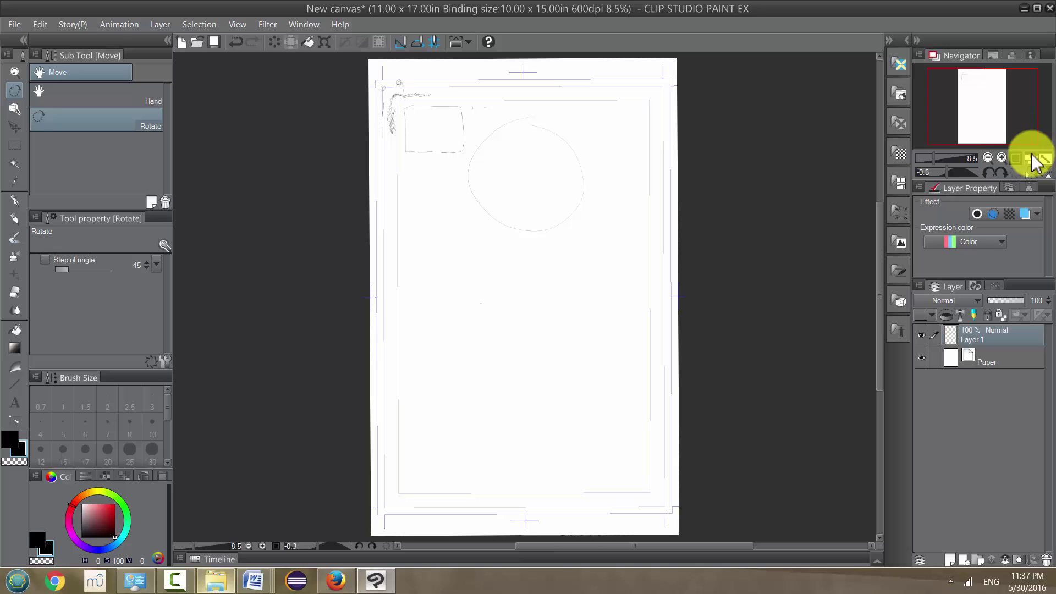
pyautogui.click(1045, 159)
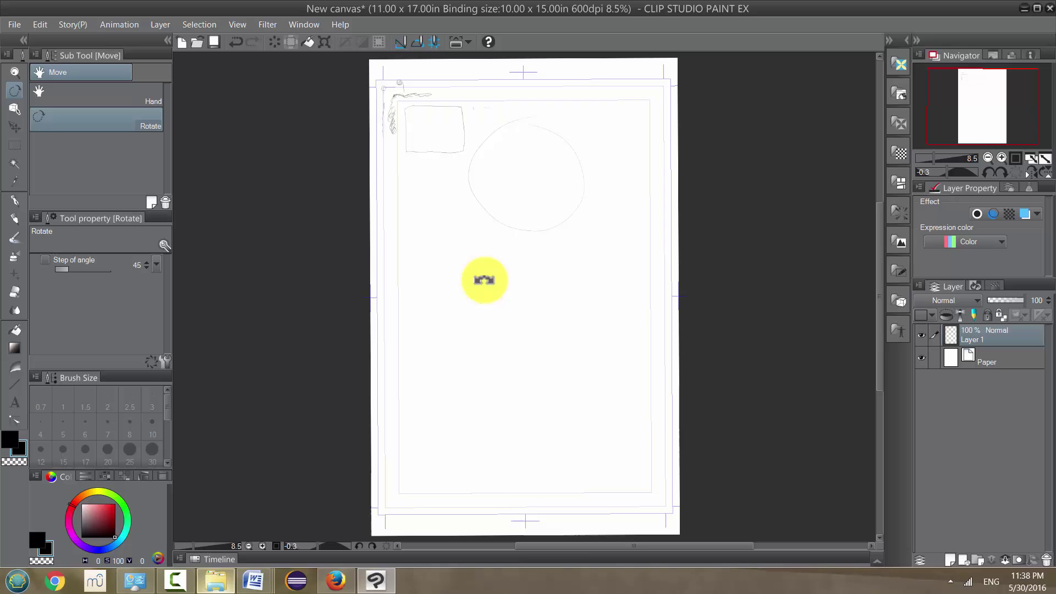
# Step: Wheel-zoom in and out around the page centre, ending near 13.8%
pyautogui.scroll(-1, 483, 280)
pyautogui.scroll(4, 484, 280)
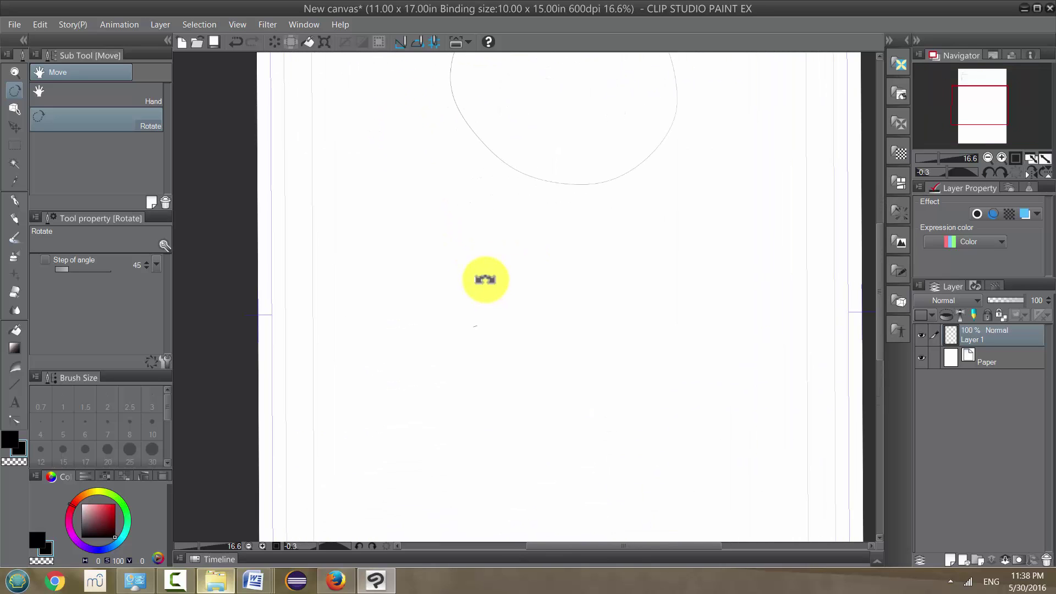
pyautogui.scroll(-3, 485, 280)
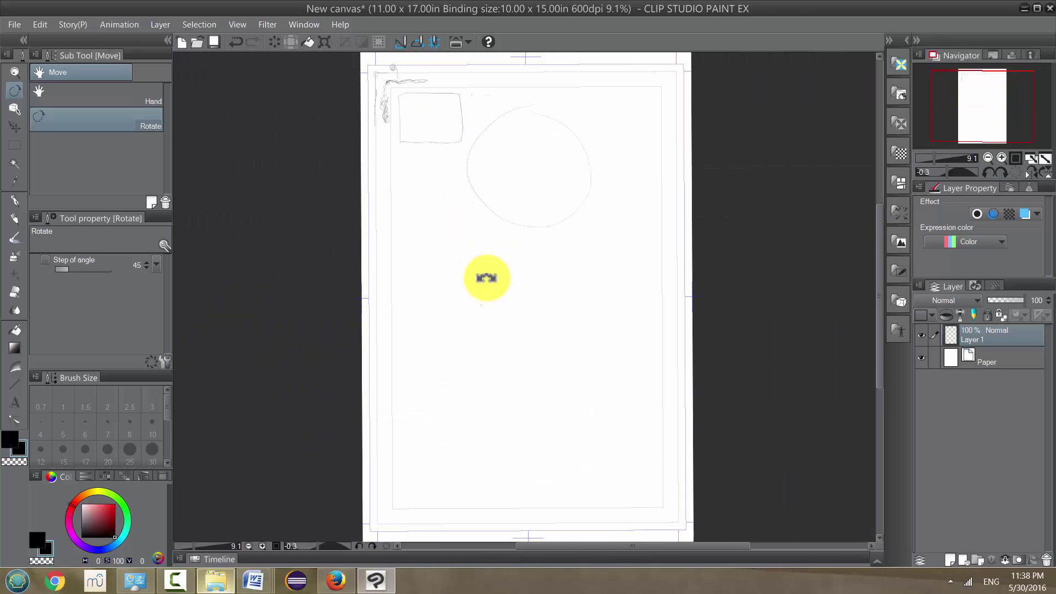
pyautogui.scroll(-2, 486, 277)
pyautogui.scroll(4, 486, 278)
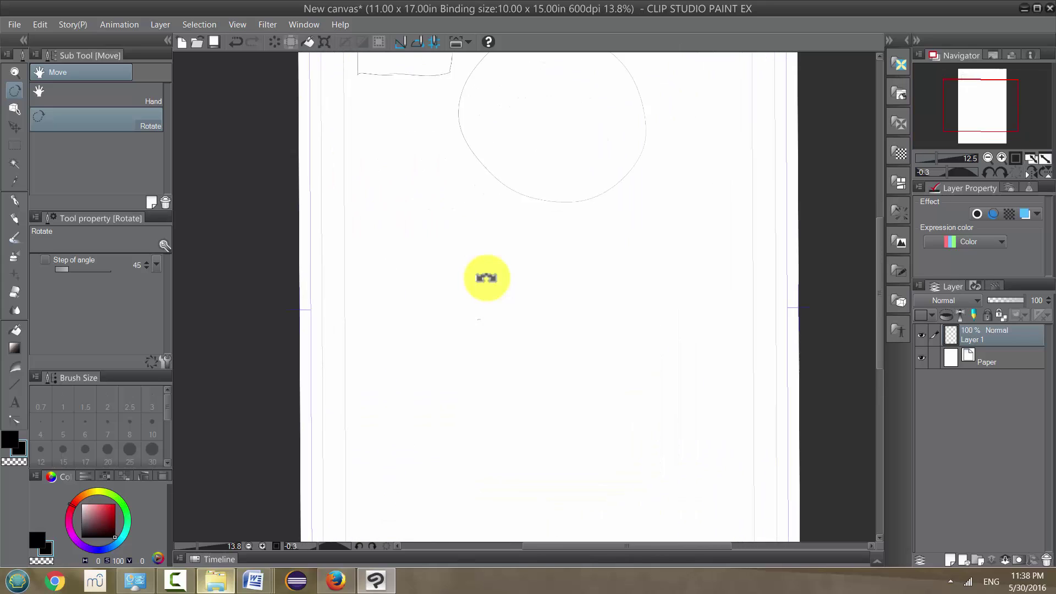